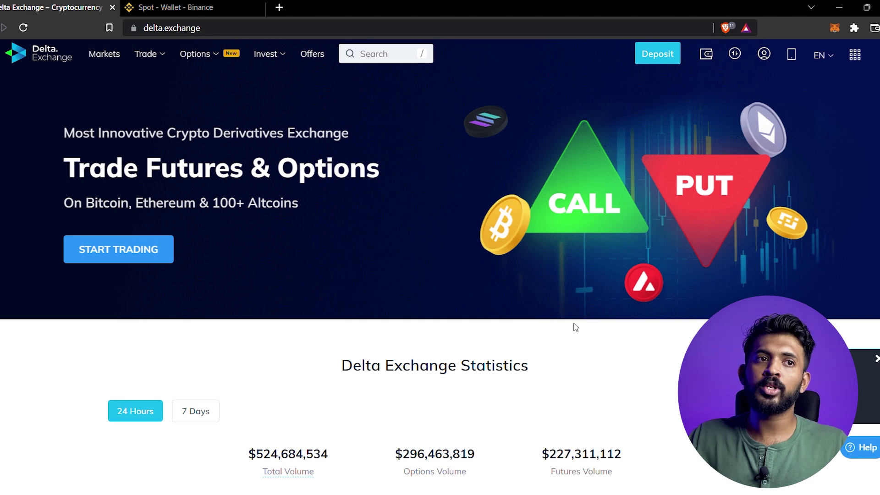
Open the Delta Exchange deposit page, select XRP as the coin and acknowledge the mandatory tag/memo note
click(665, 51)
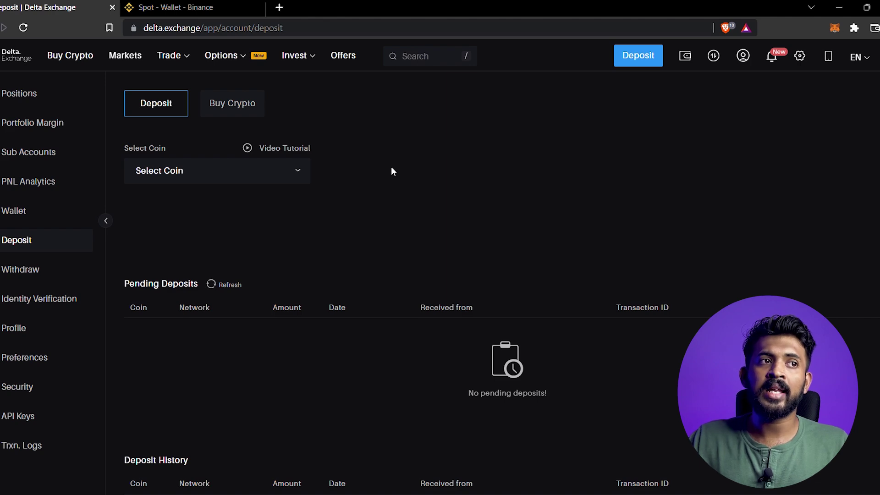
click(175, 7)
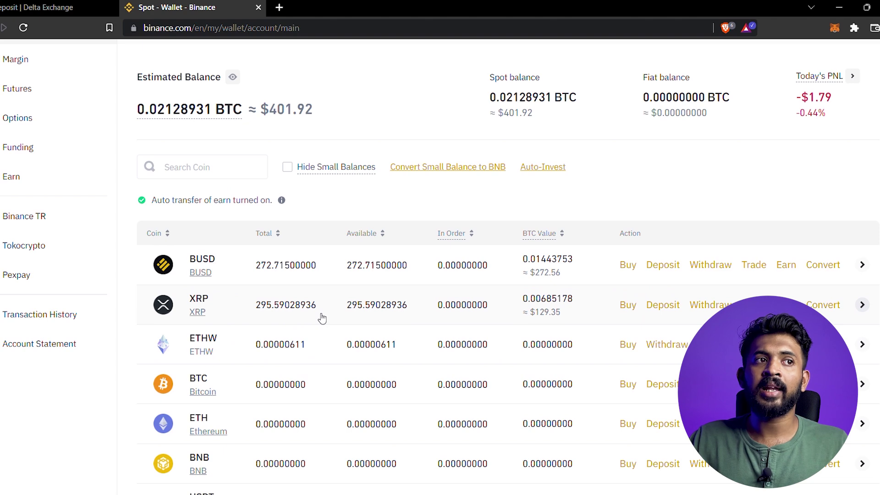
click(84, 5)
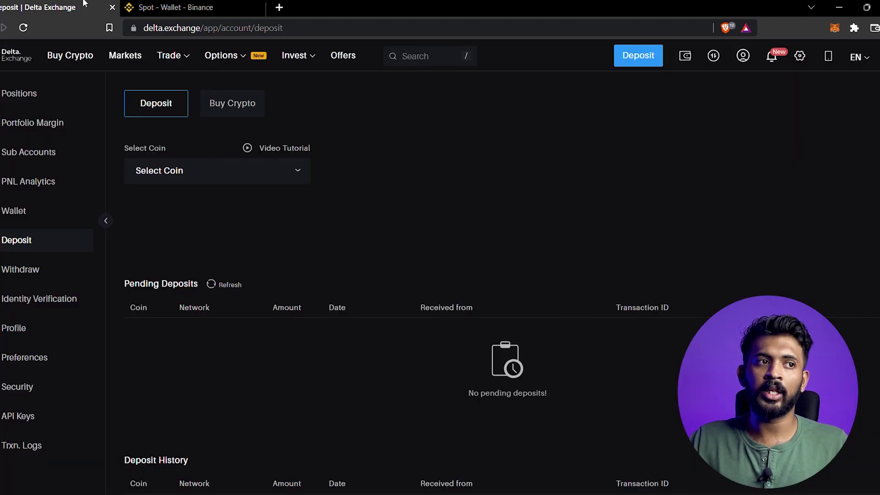
click(217, 170)
click(512, 198)
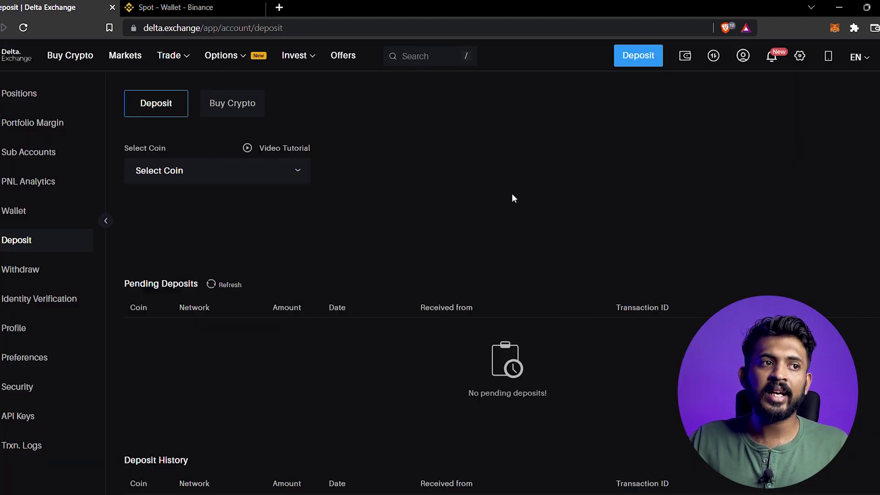
click(210, 171)
click(160, 311)
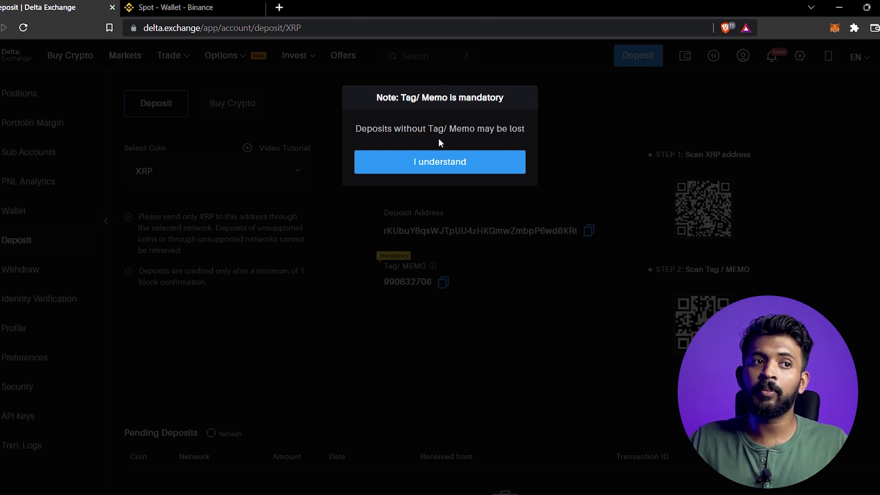
click(456, 167)
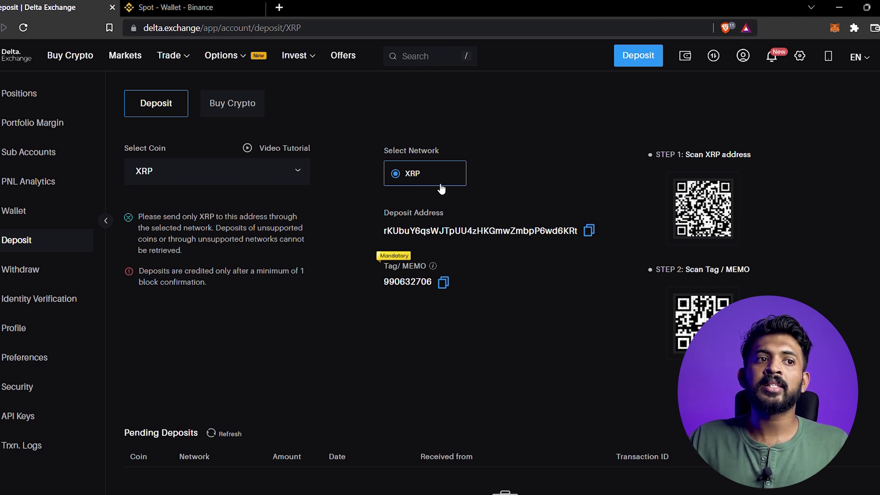
Copy the XRP deposit address, switch to Binance, enter it as the XRP withdrawal address and confirm the memo notice
click(590, 232)
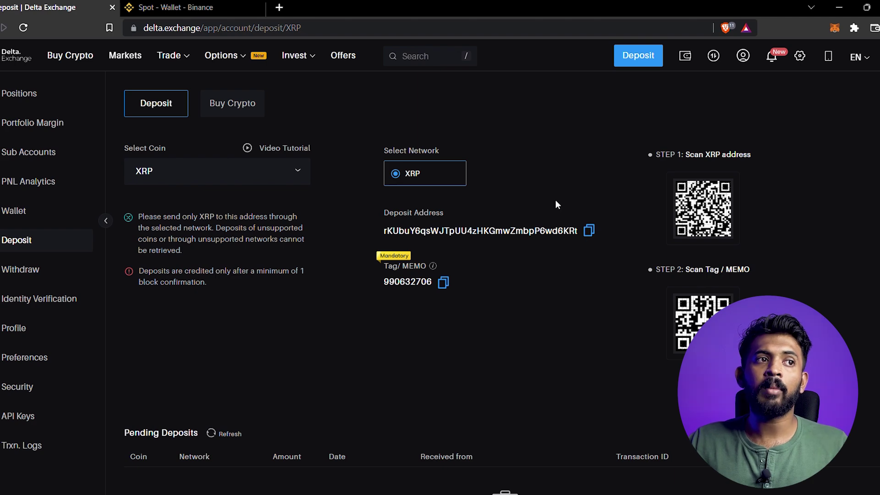
click(183, 7)
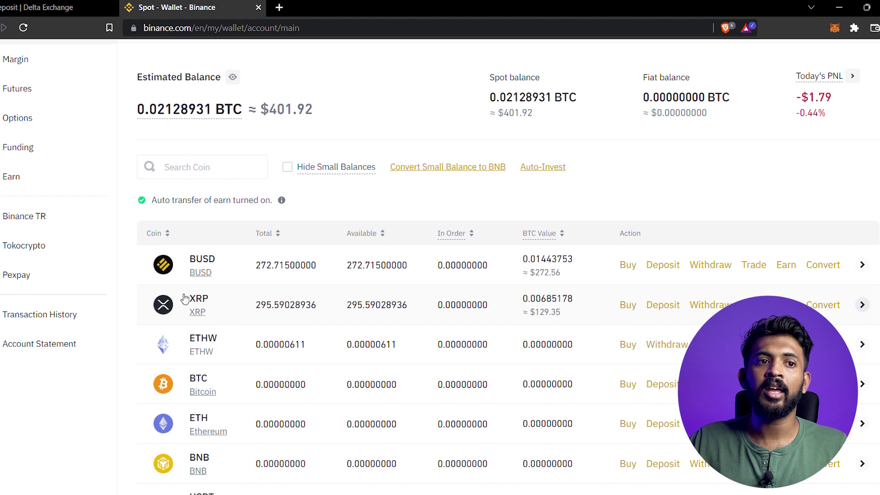
click(708, 308)
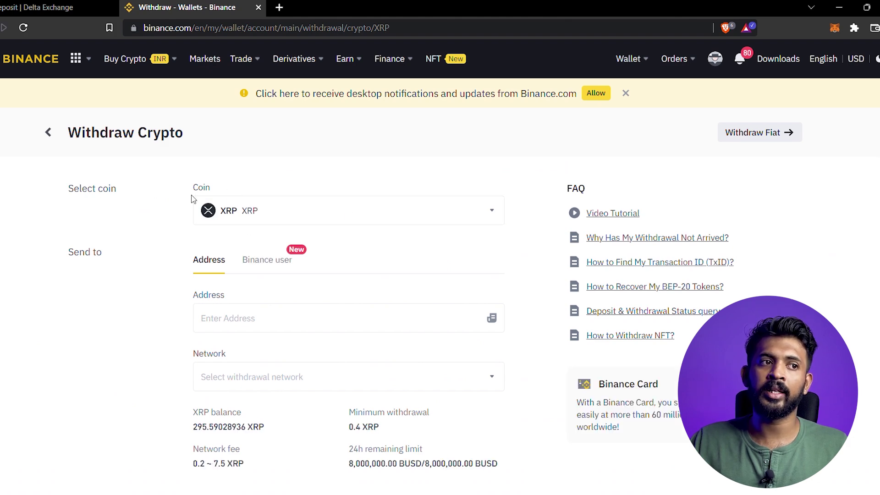
click(231, 321)
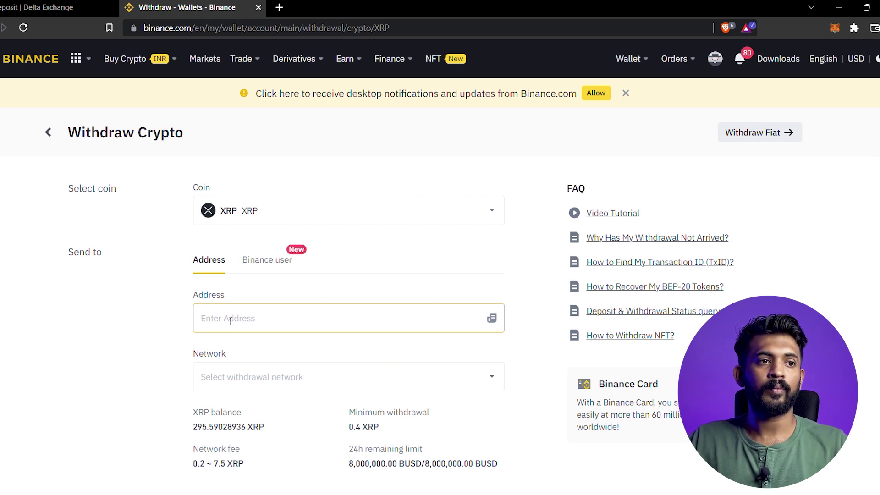
key(ctrl+v)
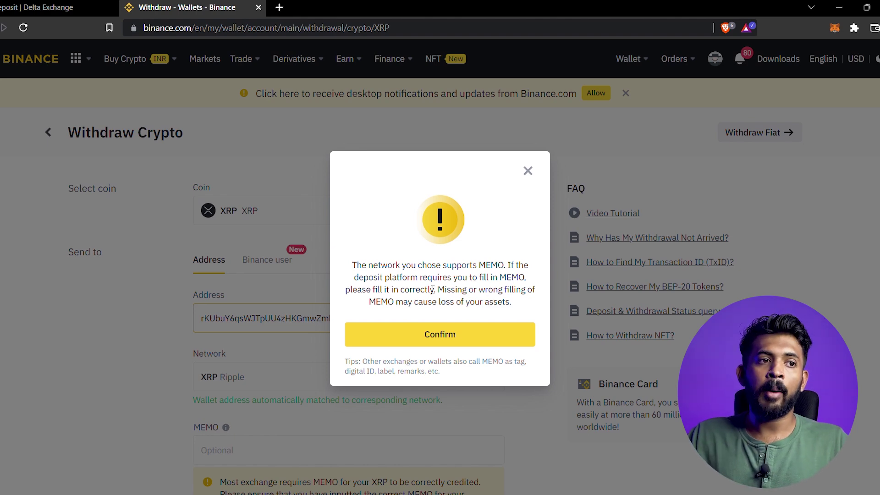
click(416, 334)
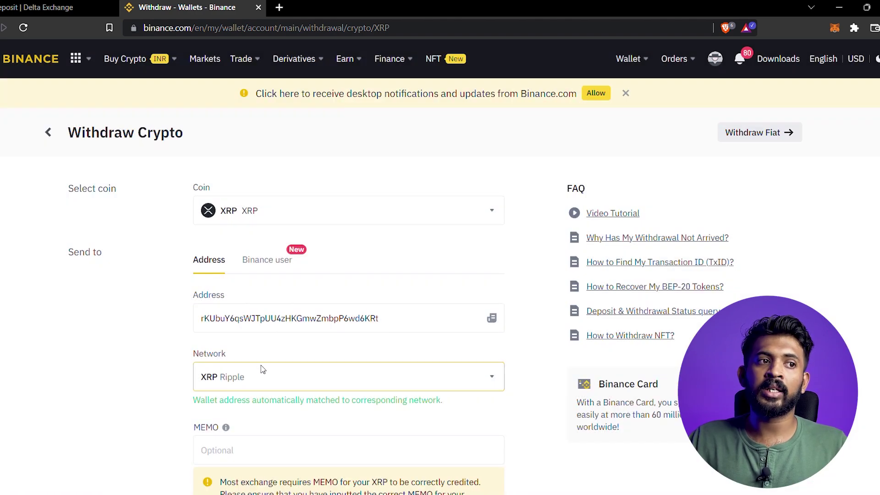
Compare the withdrawal networks and their fees, and choose XRP (Ripple) for the withdrawal
scroll(259, 367, down, 1)
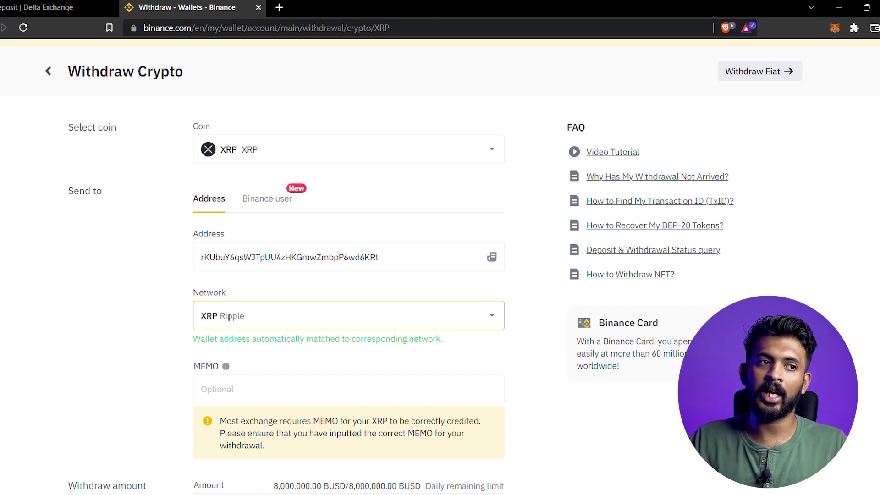
click(276, 320)
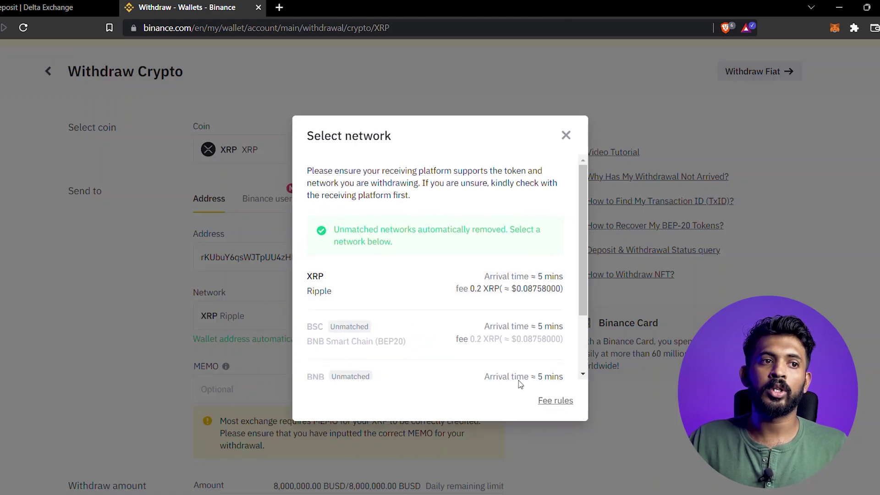
scroll(475, 338, down, 2)
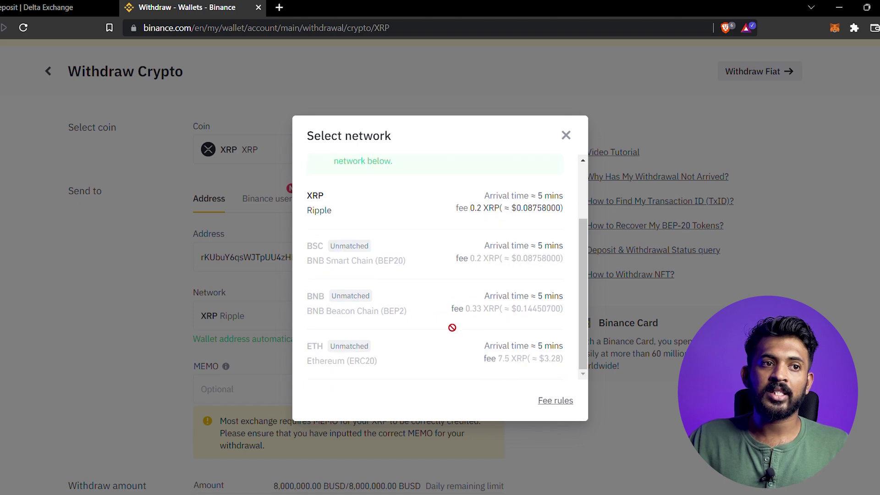
scroll(522, 310, up, 2)
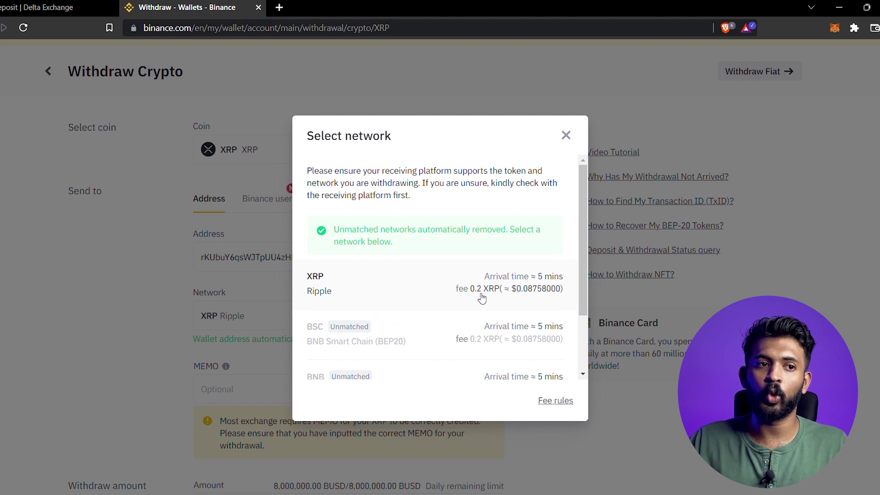
click(367, 292)
Copy the tag/memo from the Delta Exchange deposit page and enter it as the MEMO of the Binance withdrawal
click(281, 388)
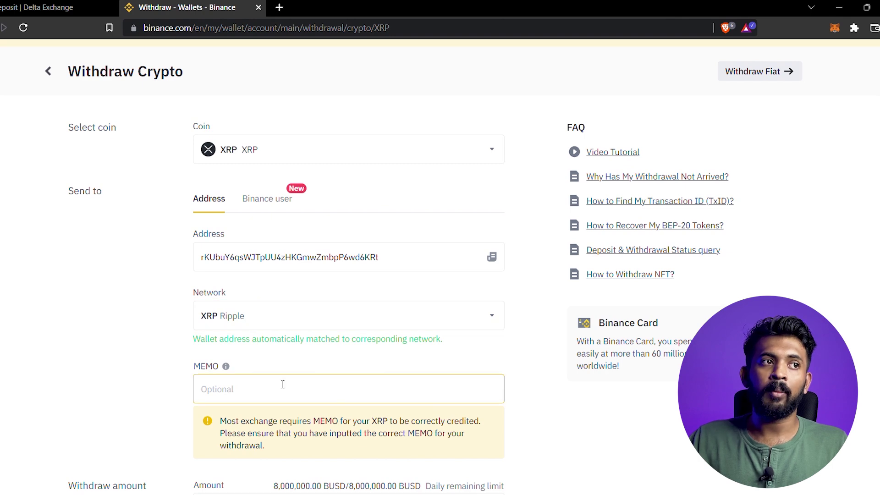
click(45, 4)
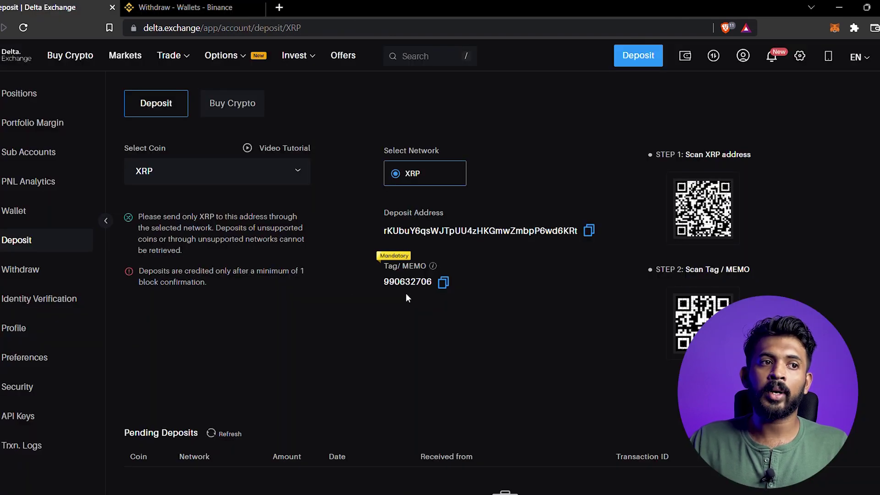
click(443, 282)
click(196, 4)
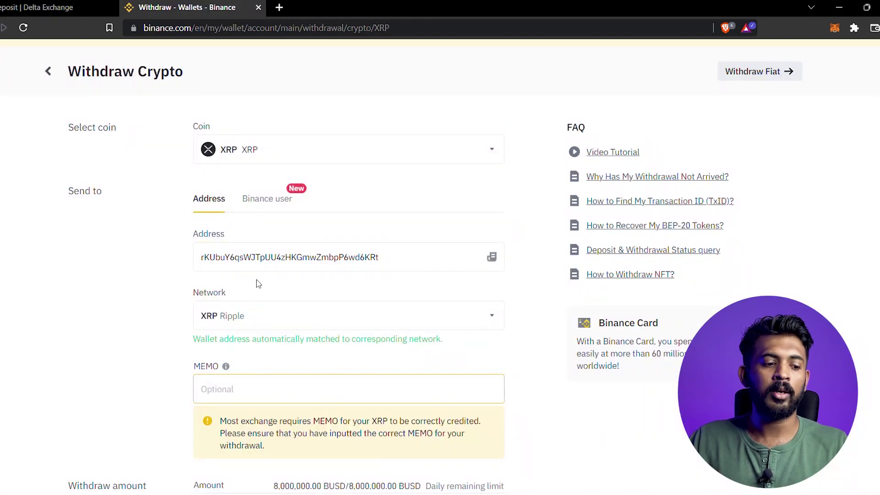
key(ctrl+v)
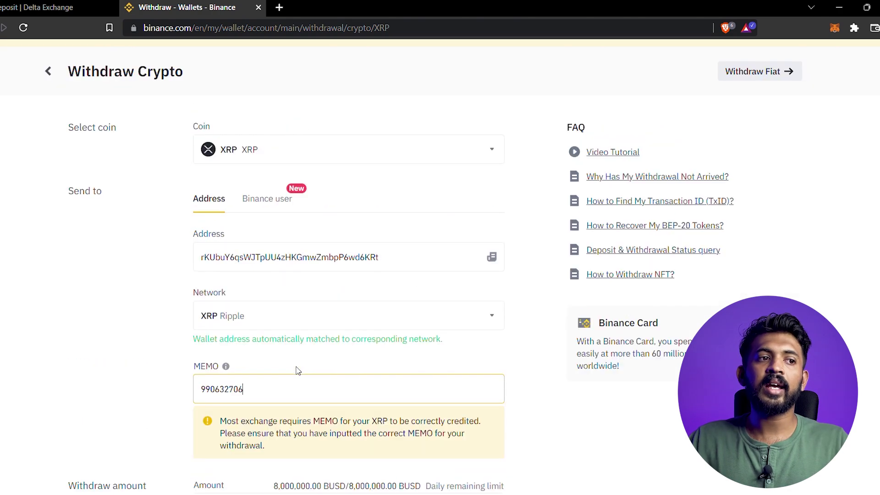
Set the withdrawal amount to the maximum XRP available in the Spot Wallet
scroll(297, 370, down, 2)
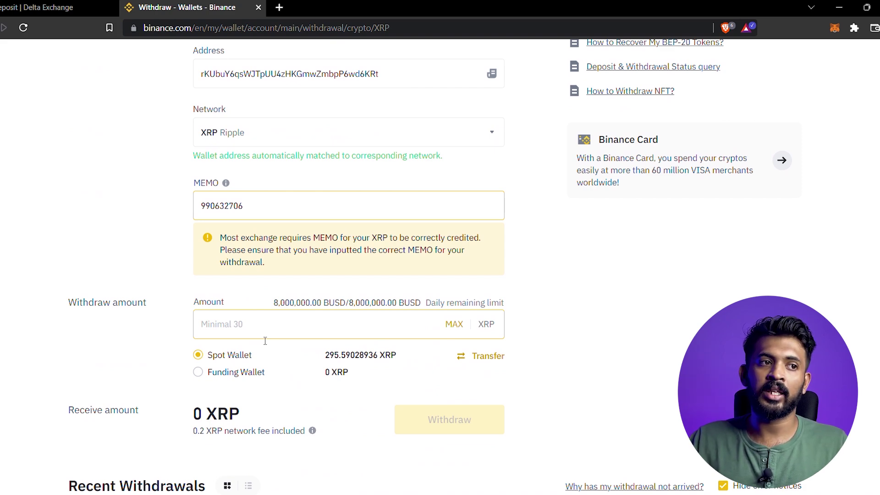
click(451, 320)
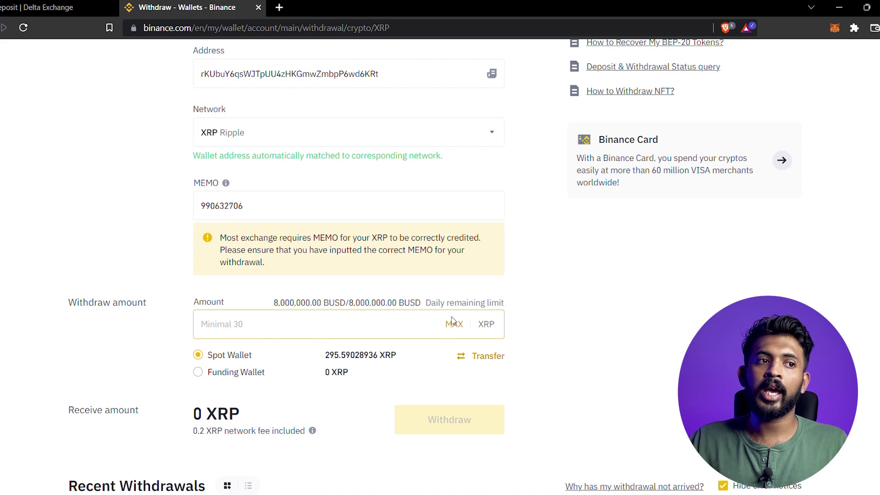
click(455, 325)
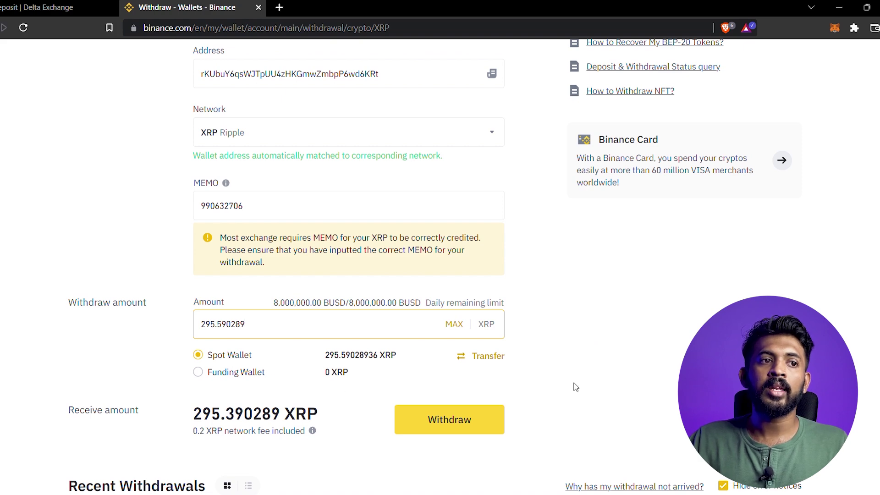
Submit the XRP withdrawal with the phone, email and authenticator verification codes, and complete the request
scroll(633, 380, down, 3)
click(471, 302)
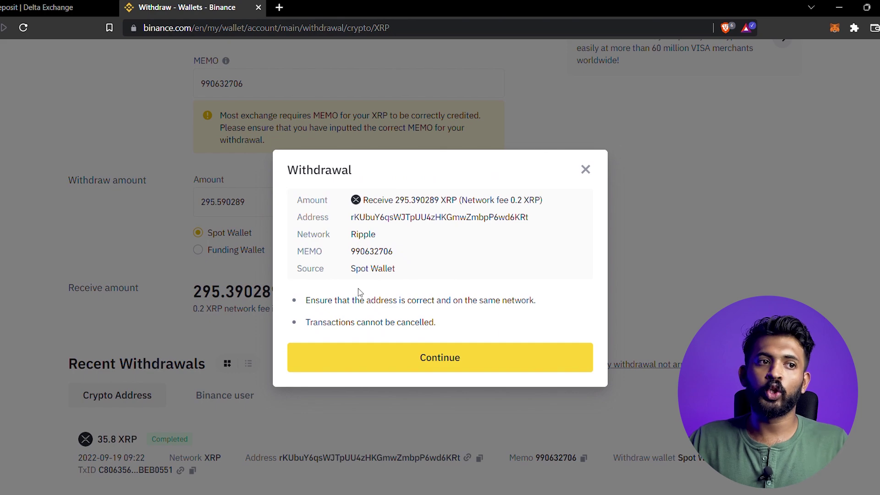
click(421, 359)
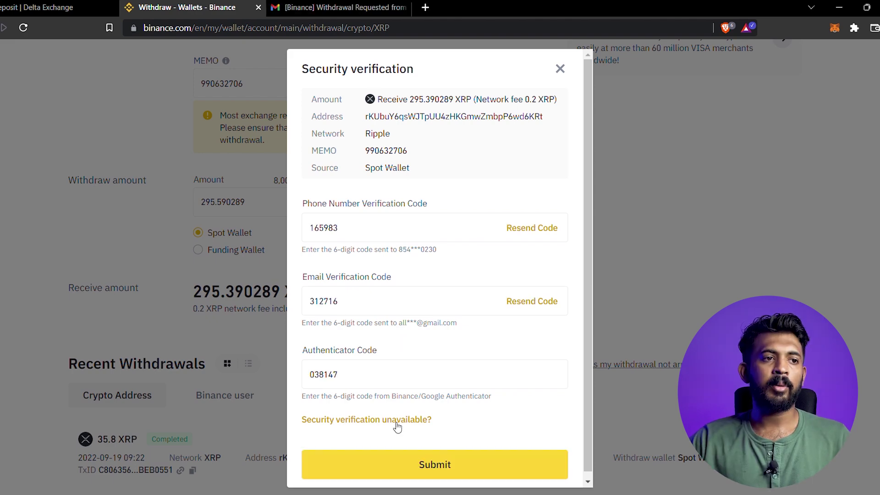
click(417, 464)
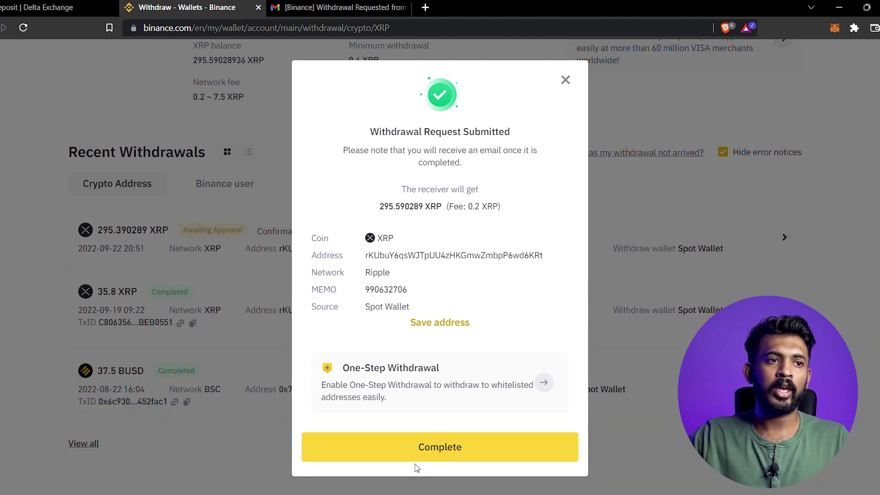
click(410, 458)
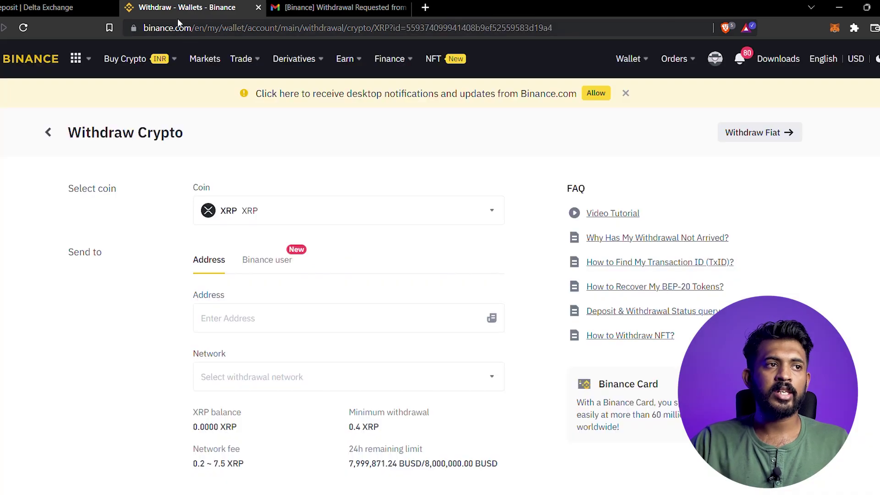
Switch to Delta Exchange and check the account equity and trading wallet balances
click(63, 2)
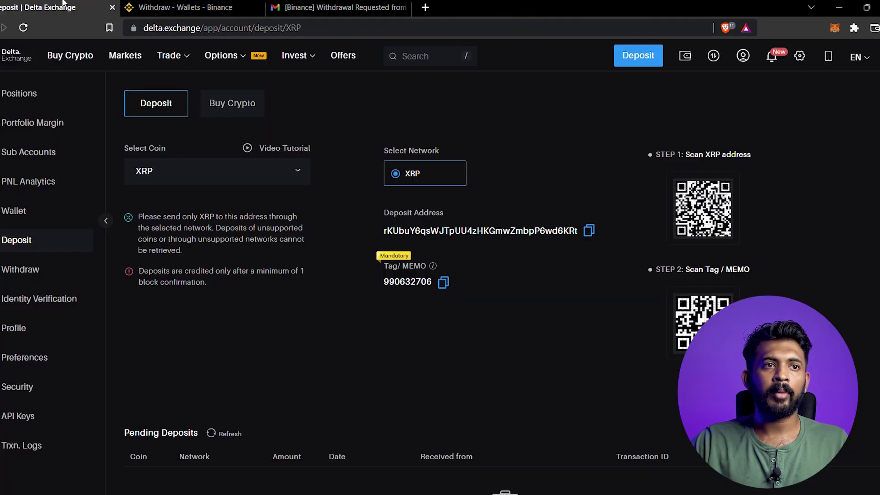
click(687, 55)
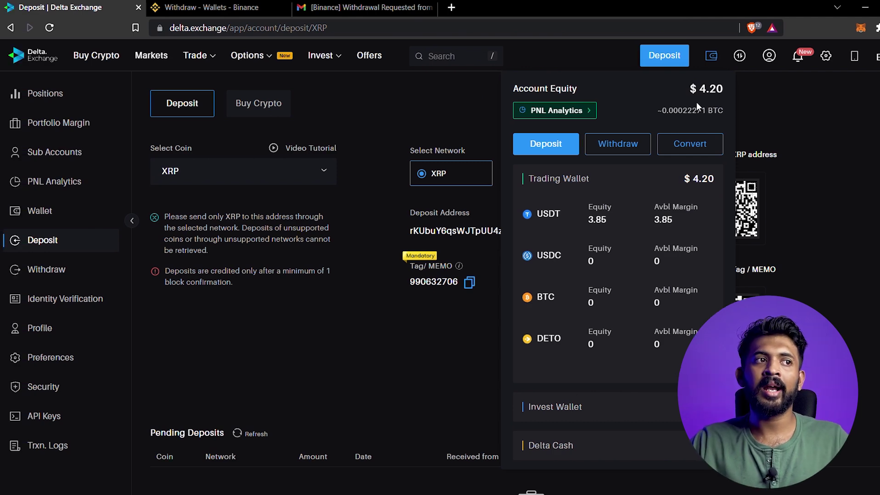
Return to the Delta Exchange home page, start trading in the BTC options chain and open its list of expiry dates
click(28, 63)
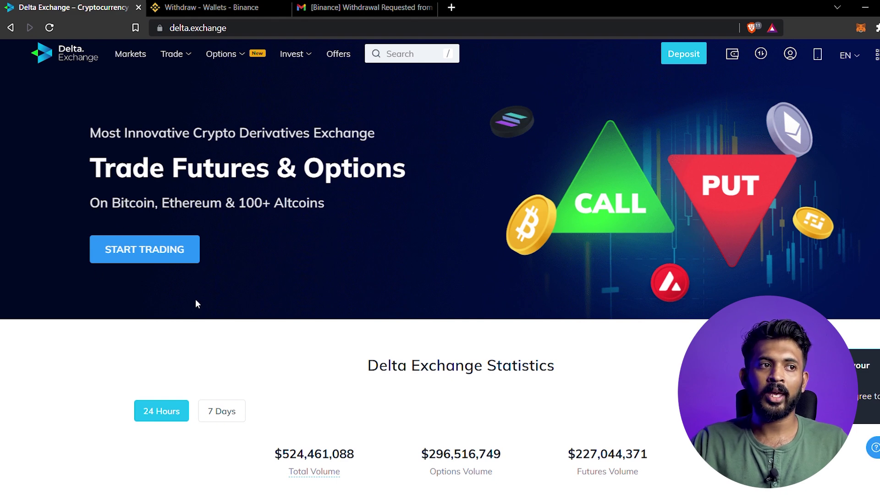
click(157, 262)
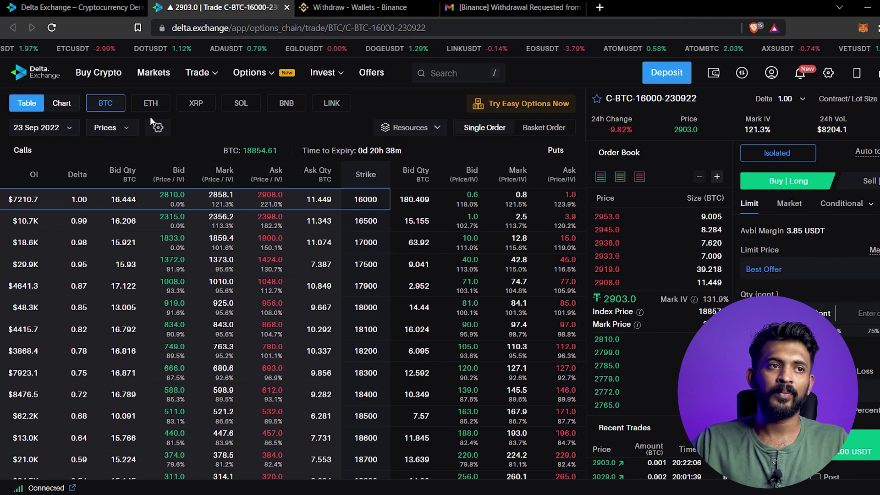
click(65, 128)
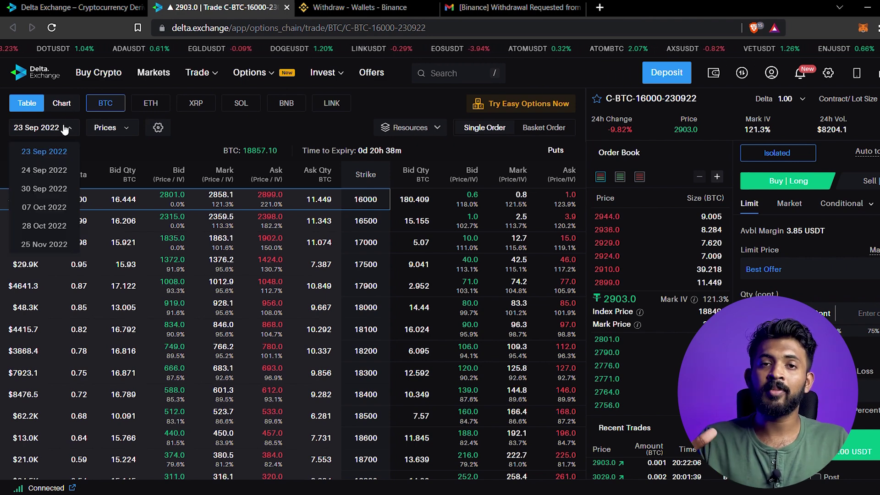